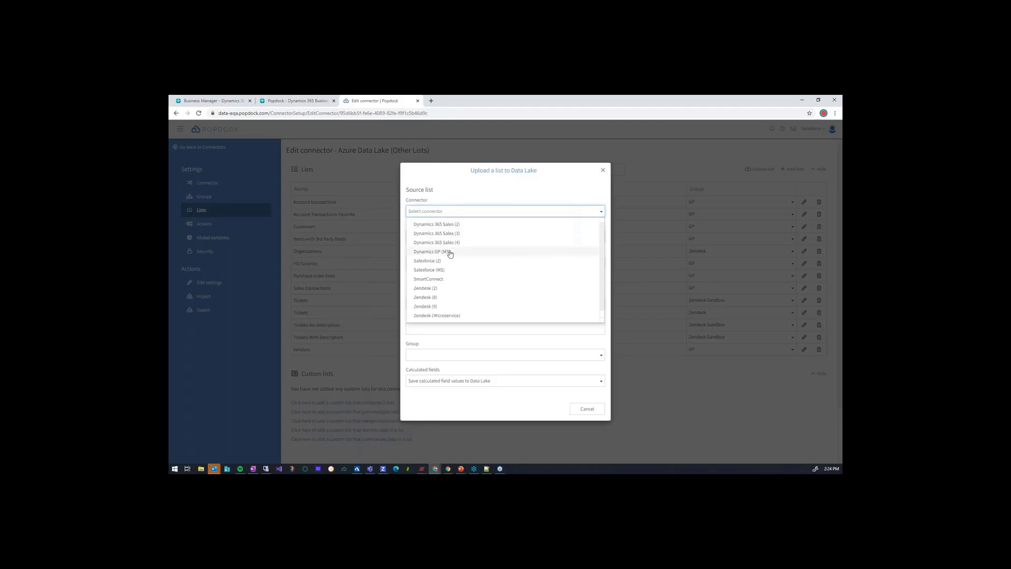
- Set the upload's source connector to Dynamics GP (MS) and its company to Fabrikam, Inc
click(432, 252)
click(423, 213)
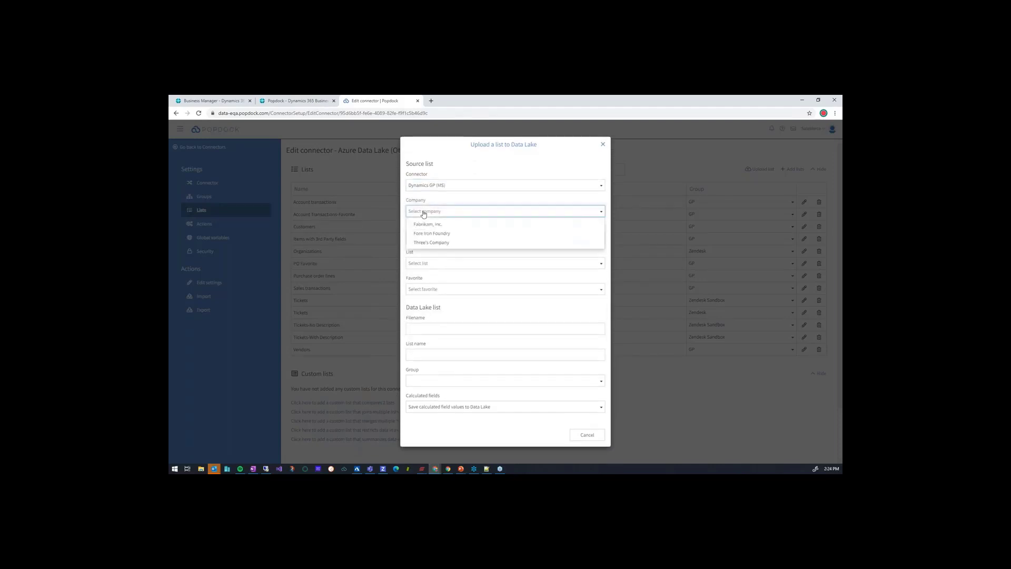
click(439, 224)
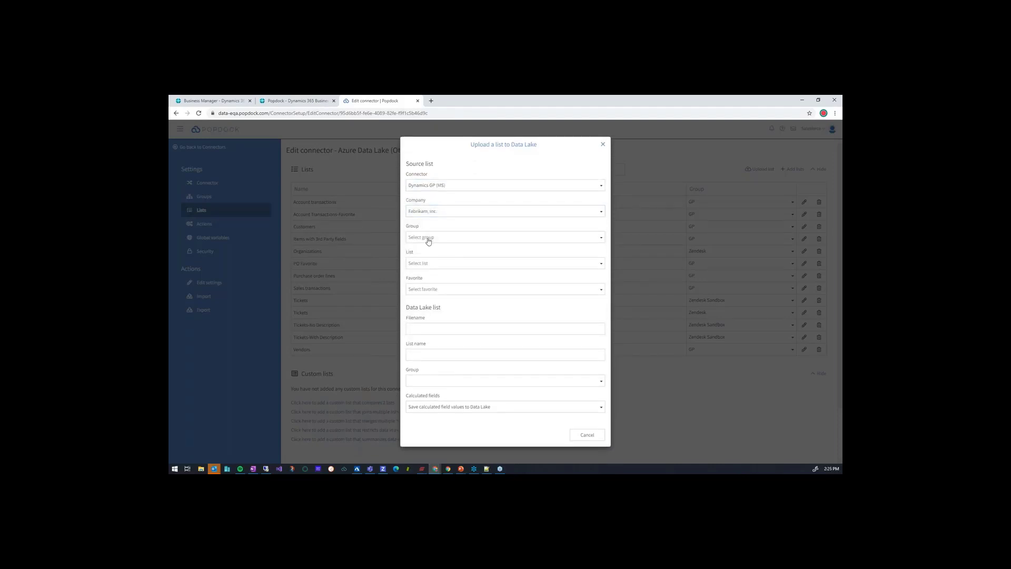
- Choose the Items list from the Inventory group as the upload source, using the Default view favorite
click(428, 238)
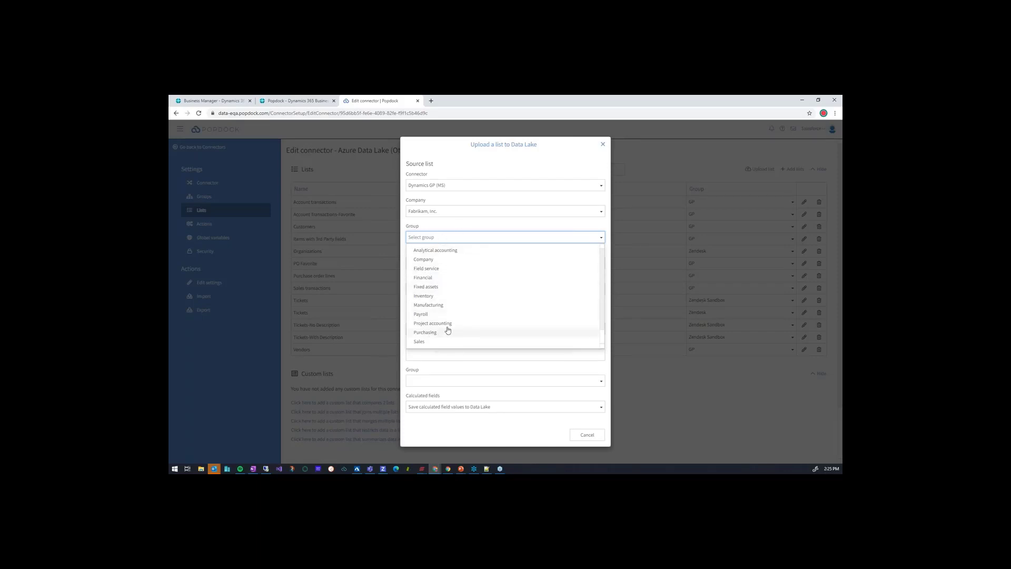
click(430, 298)
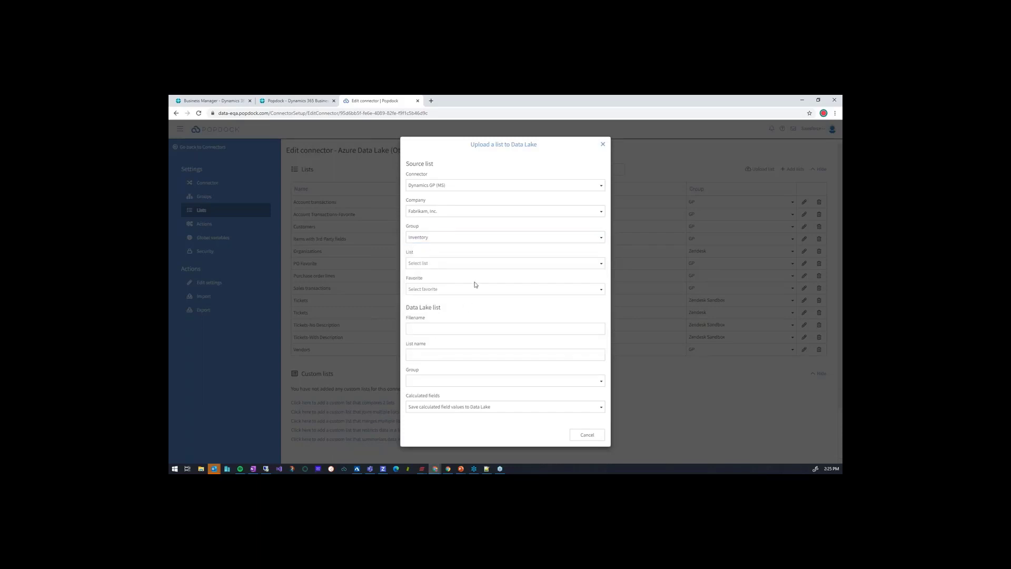
click(423, 264)
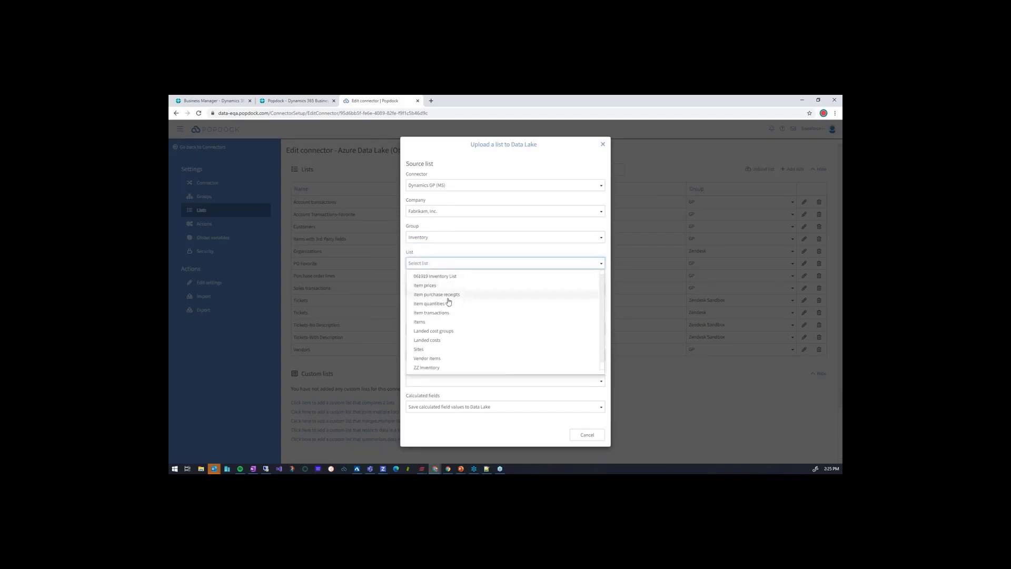
click(426, 322)
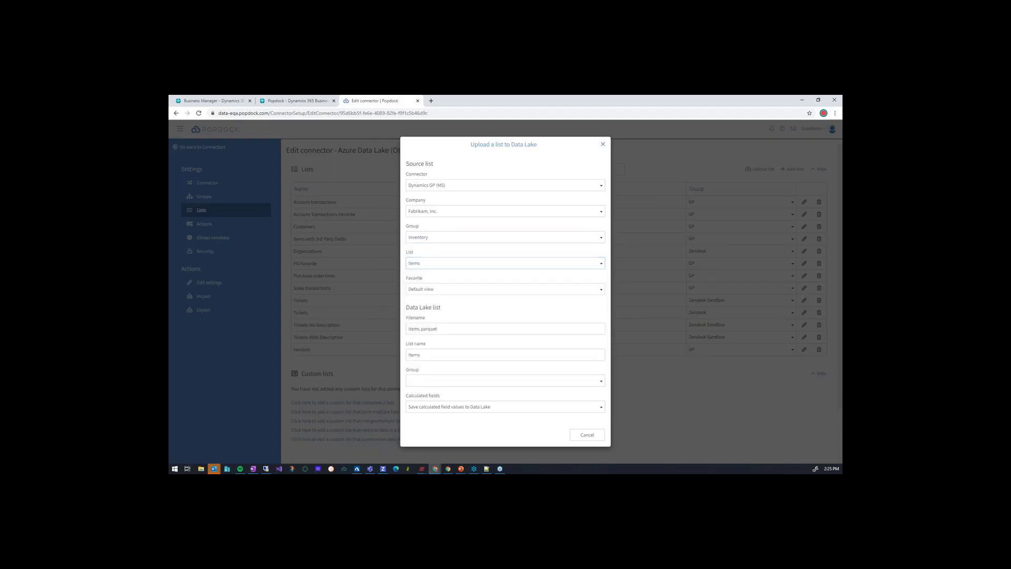
click(435, 291)
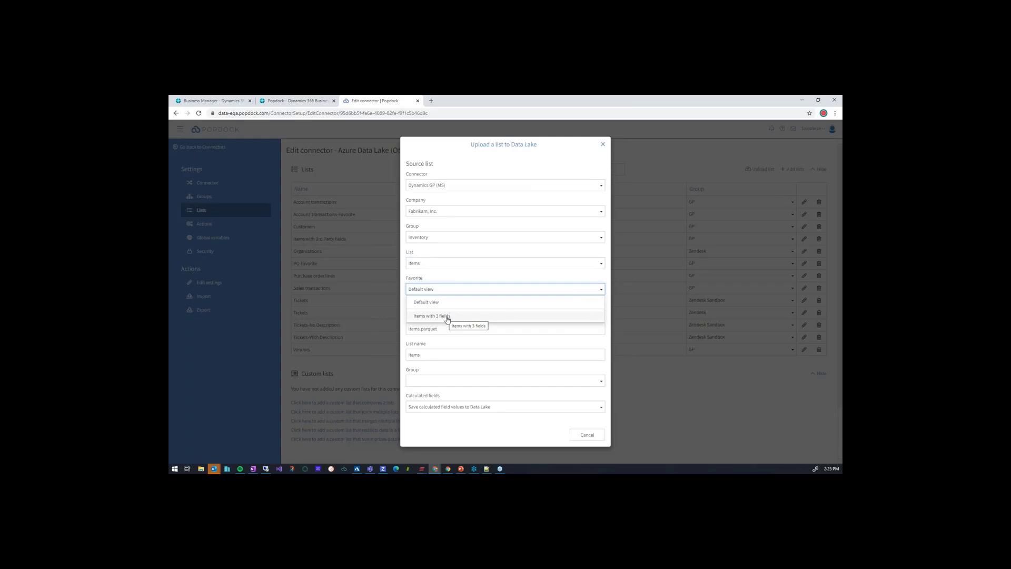
click(438, 302)
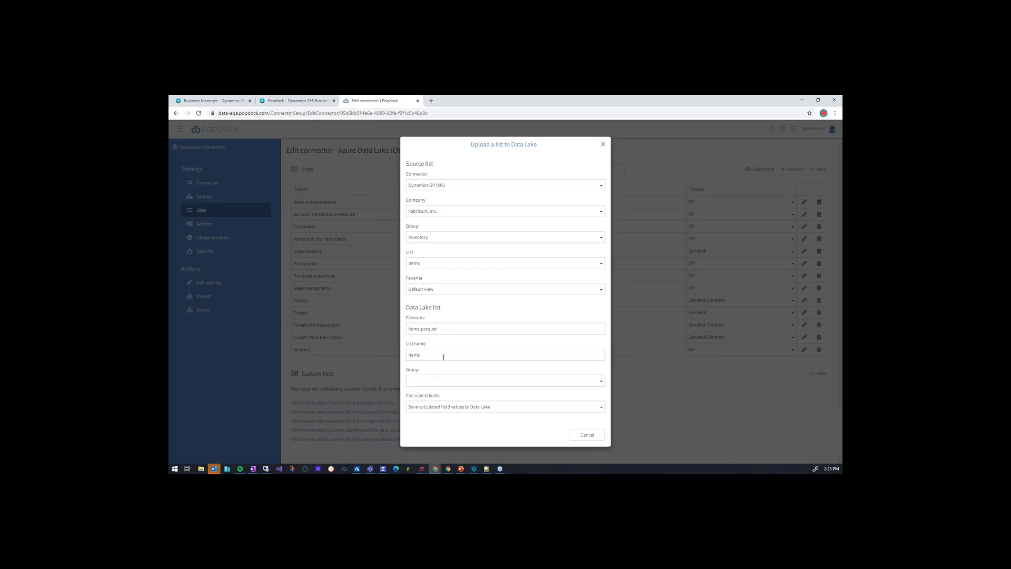
- Name the Data Lake file ItemsMigration.parquet and the list ItemsMigration, assign it to the GP group, and save the upload
click(420, 328)
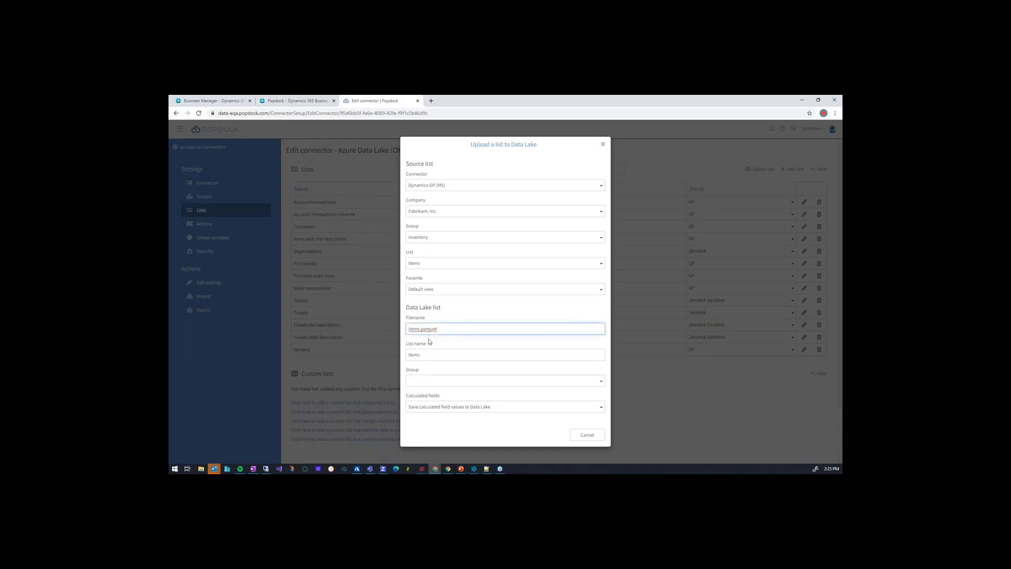
text(Migration)
click(424, 356)
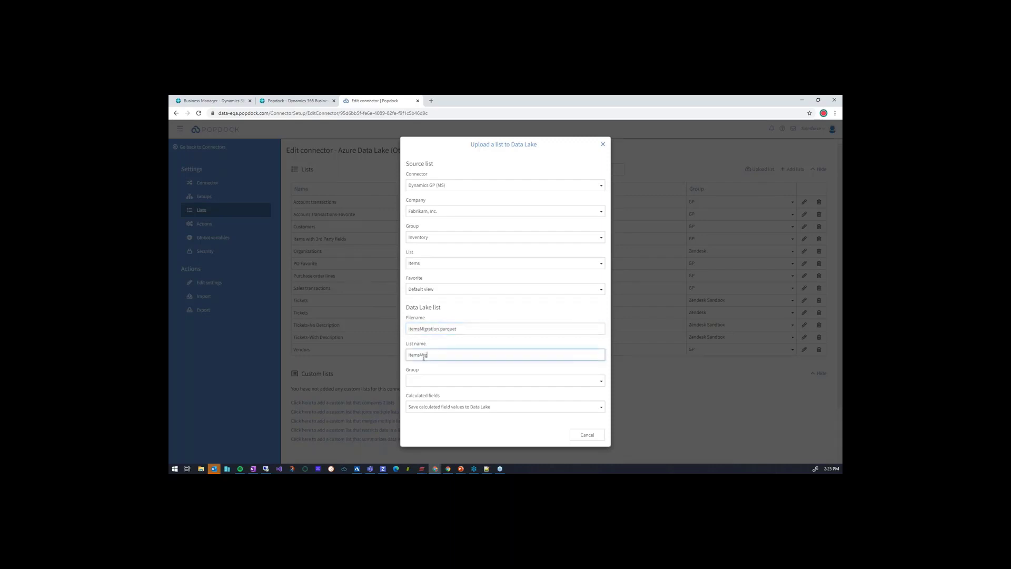
key(Tab)
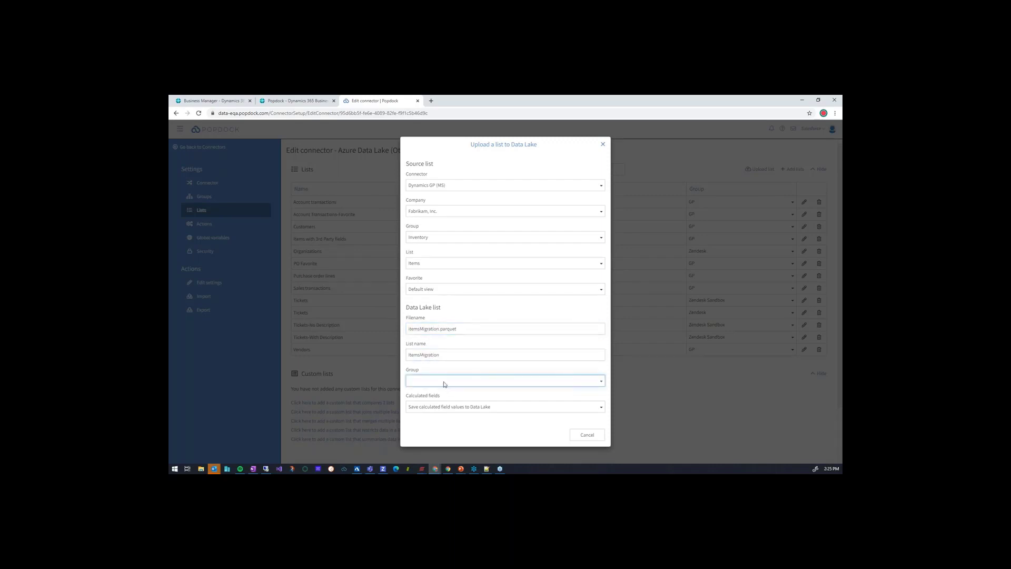
click(444, 384)
click(424, 394)
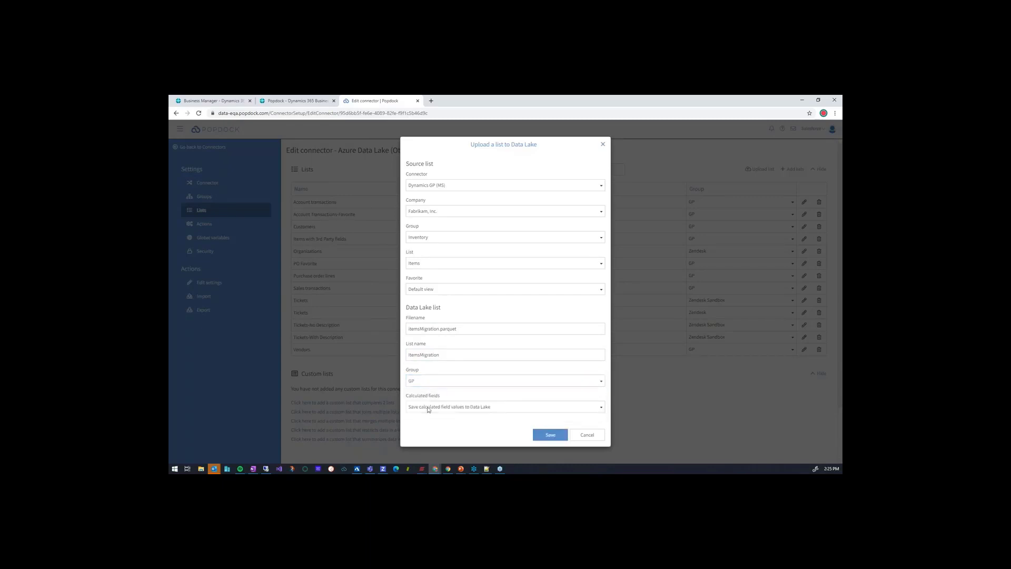
click(549, 435)
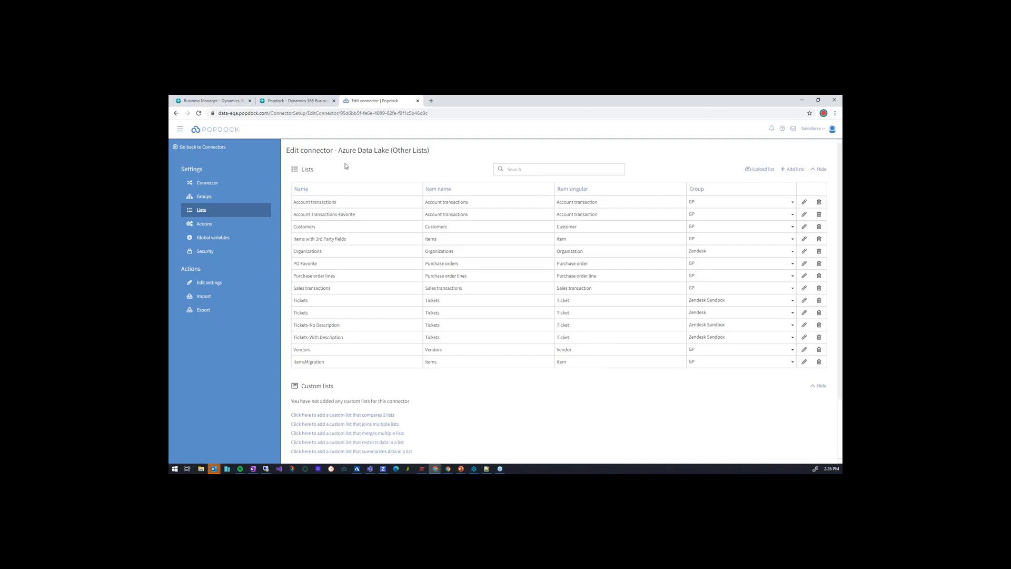
- Add a new home tab showing the ItemsMigration list from the Azure Data Lake (Other Lists) connector's GP group
click(226, 131)
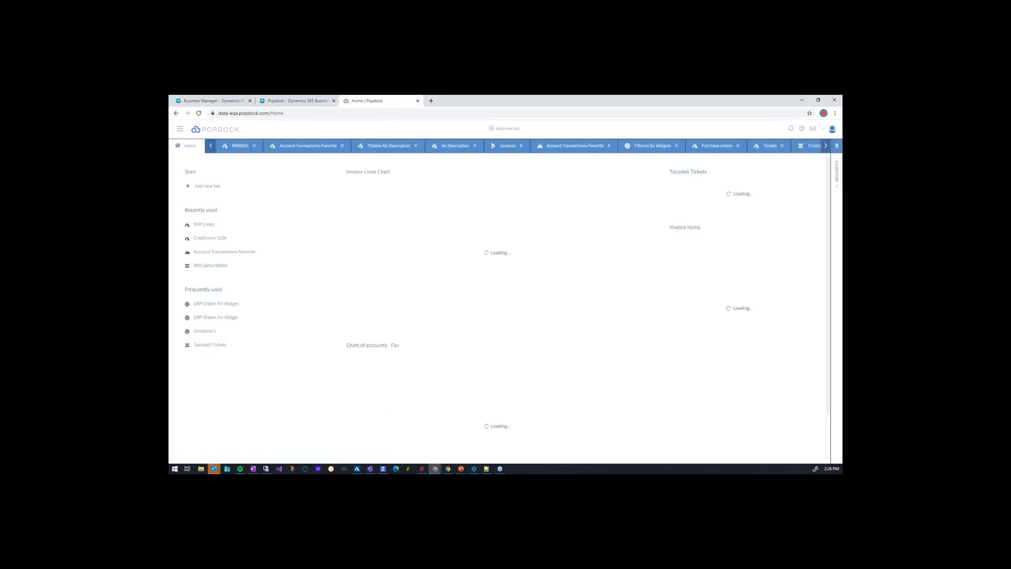
click(504, 129)
click(447, 240)
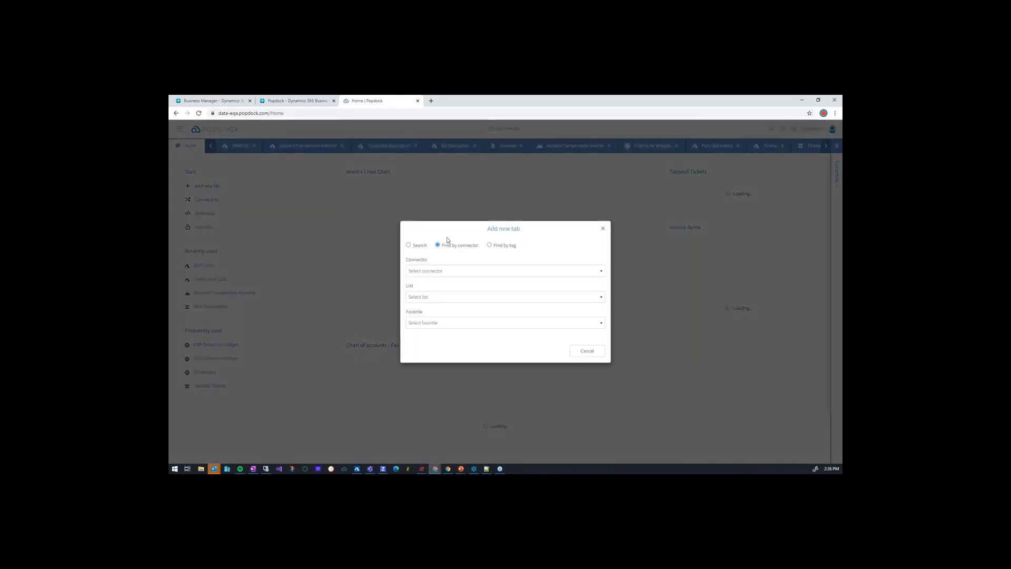
click(431, 273)
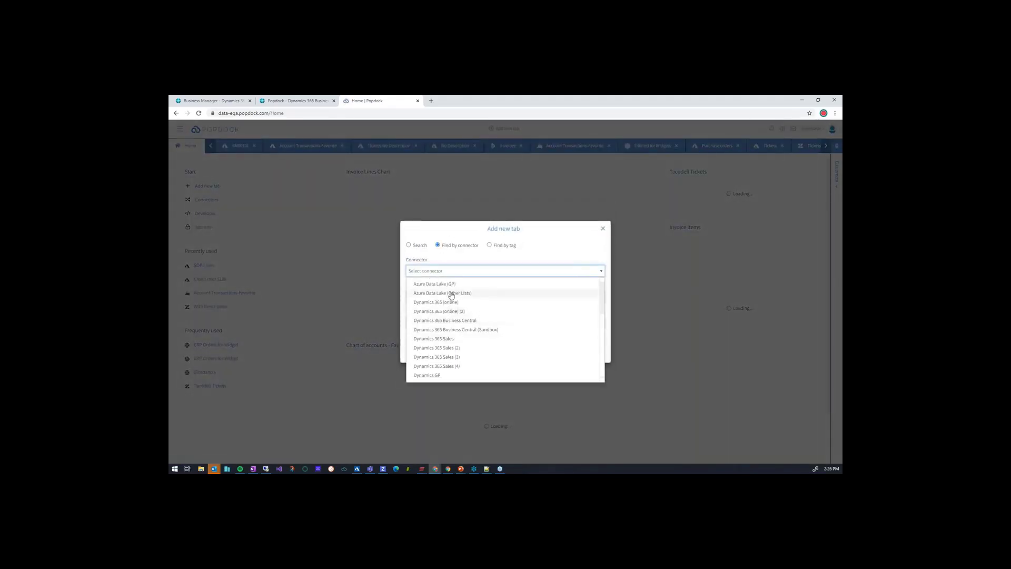
click(451, 295)
click(430, 286)
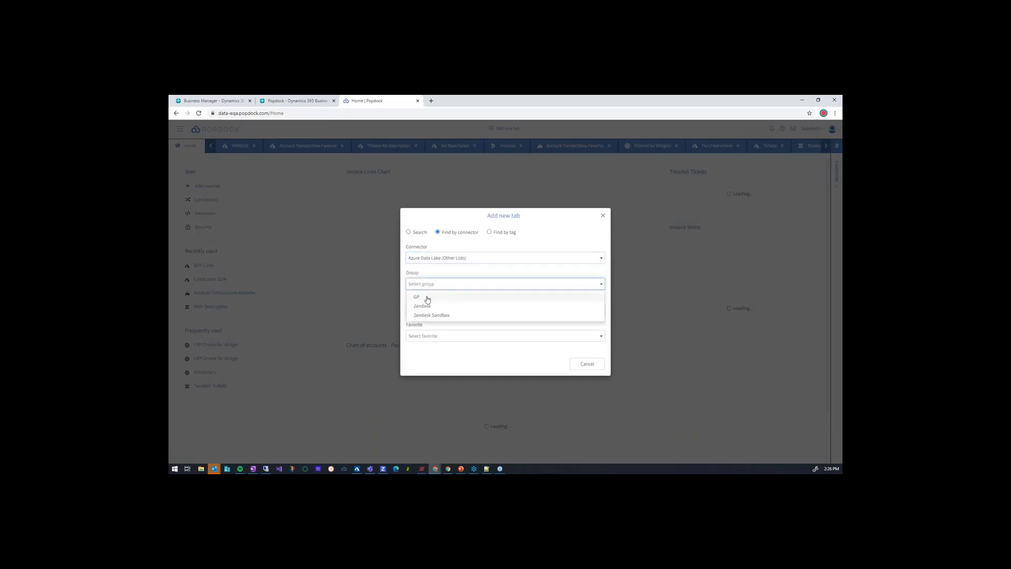
click(427, 297)
click(425, 310)
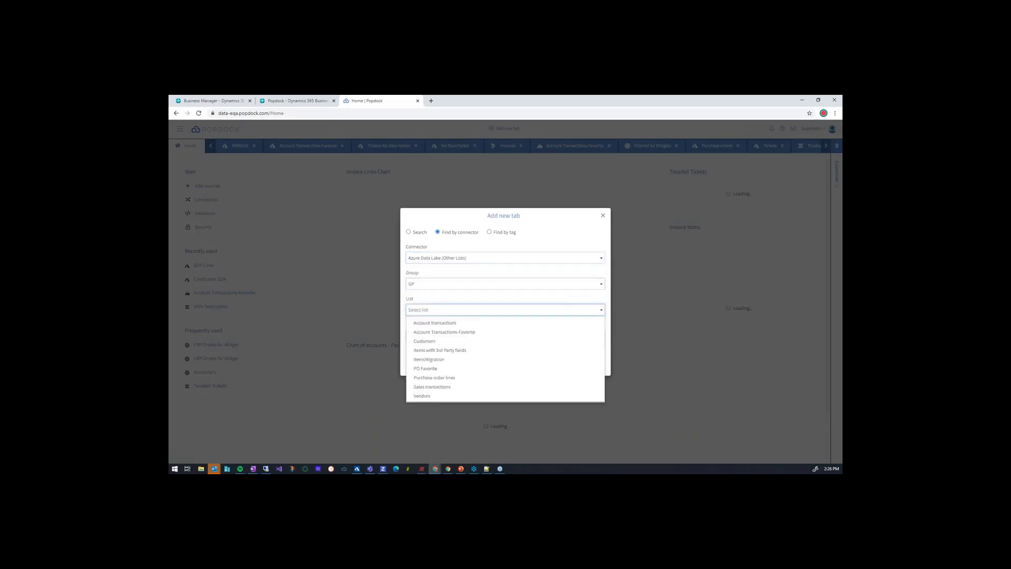
click(428, 361)
click(548, 363)
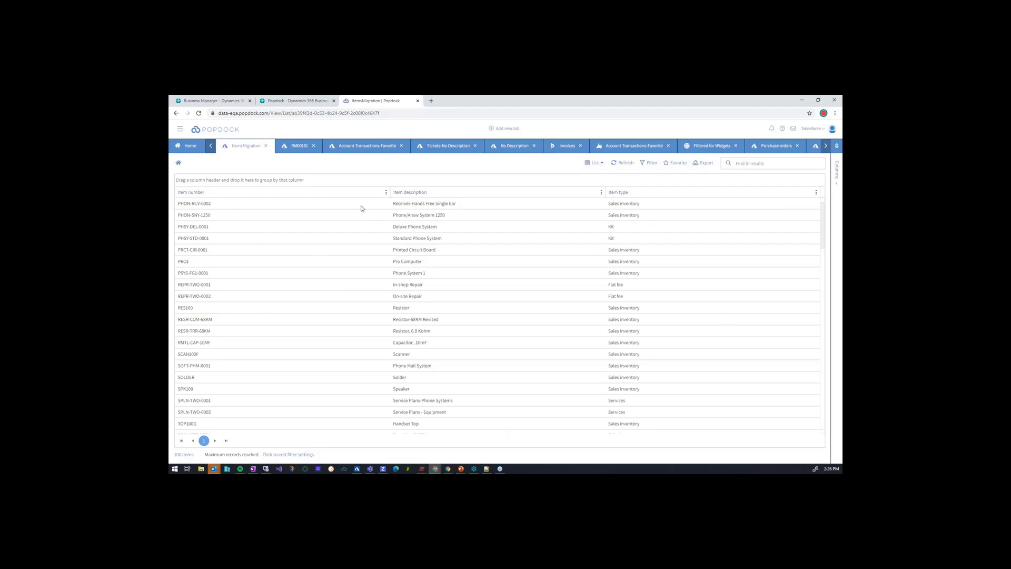
- Add the COGS inflation account number, Country origin, Current cost, Decimal places quantities, Image and In service account number columns to the ItemsMigration list
click(837, 174)
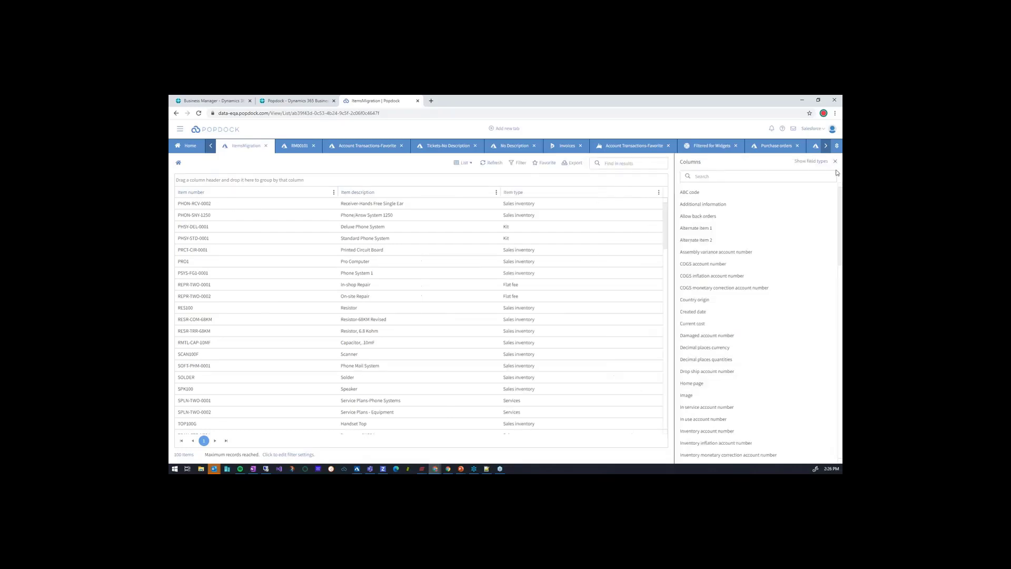
click(705, 276)
click(704, 299)
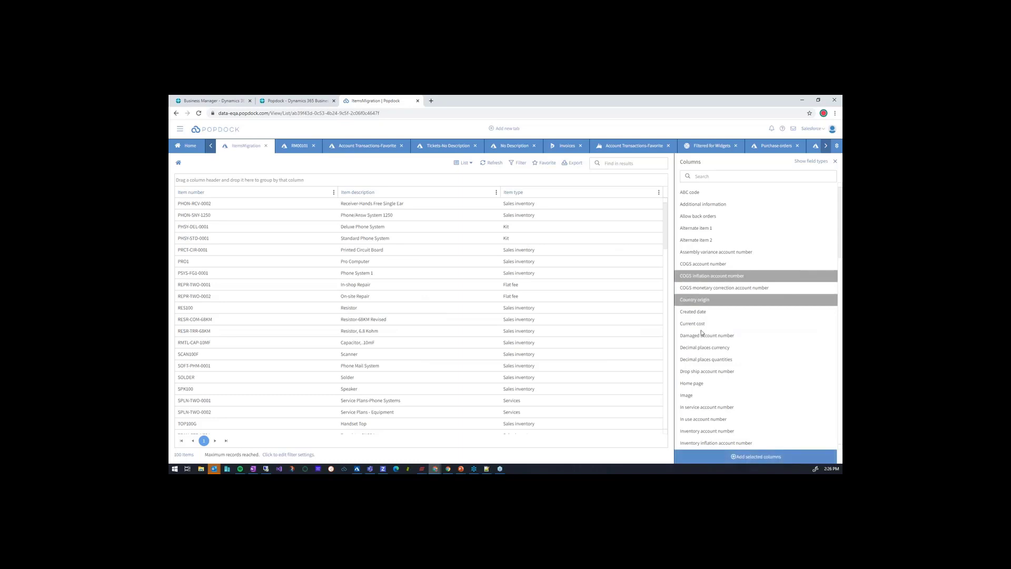
click(702, 326)
click(702, 358)
click(691, 397)
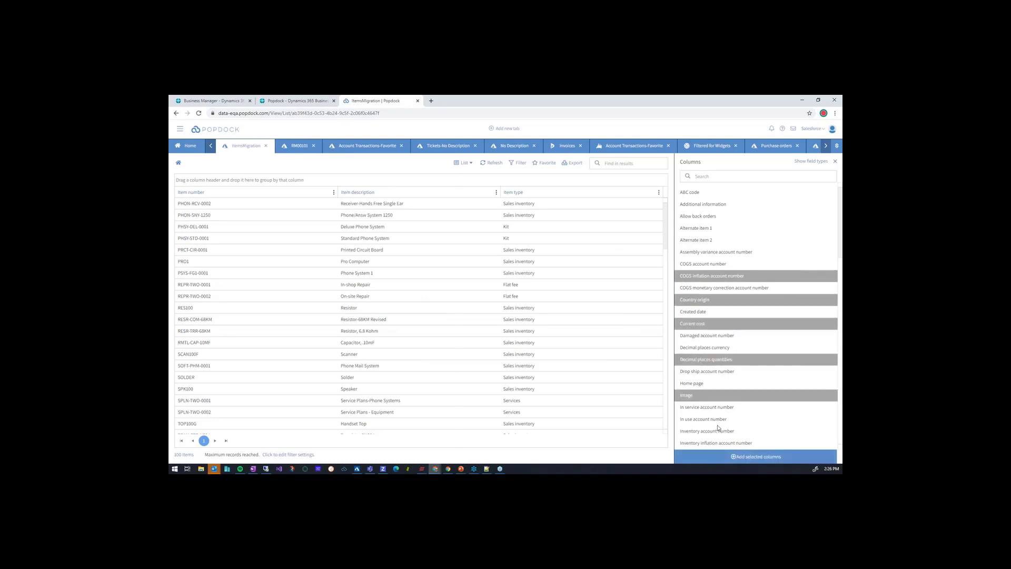
click(718, 409)
click(729, 453)
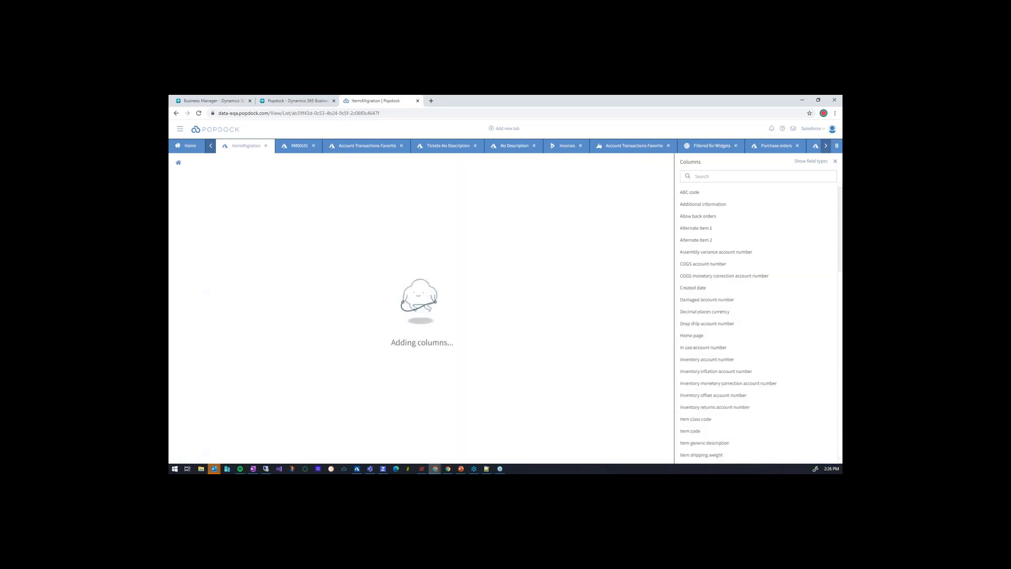
click(835, 162)
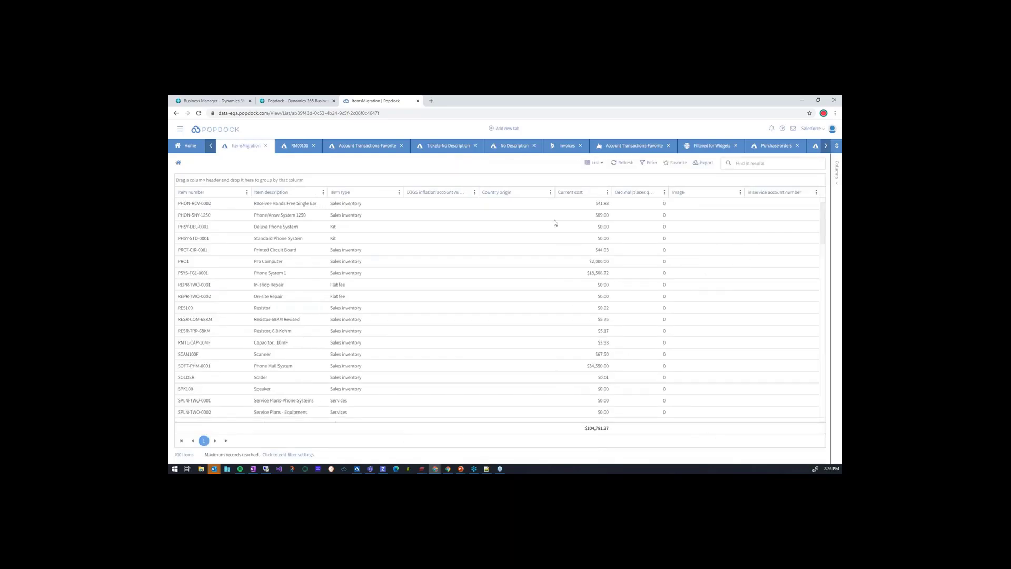
- Close the ItemsMigration tab and open the list settings of the Dynamics 365 Business Central developer widget
click(267, 146)
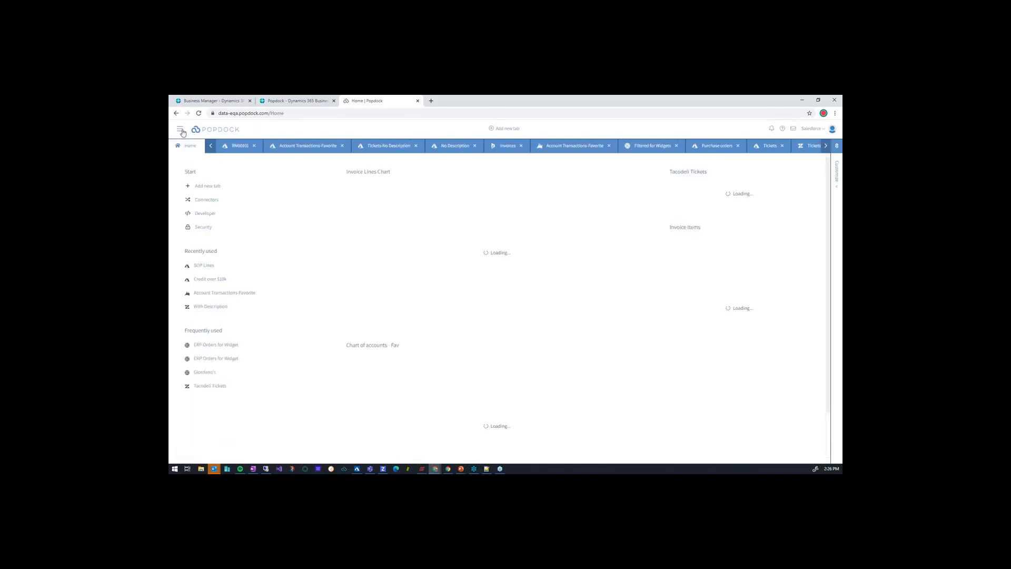
click(182, 132)
click(197, 173)
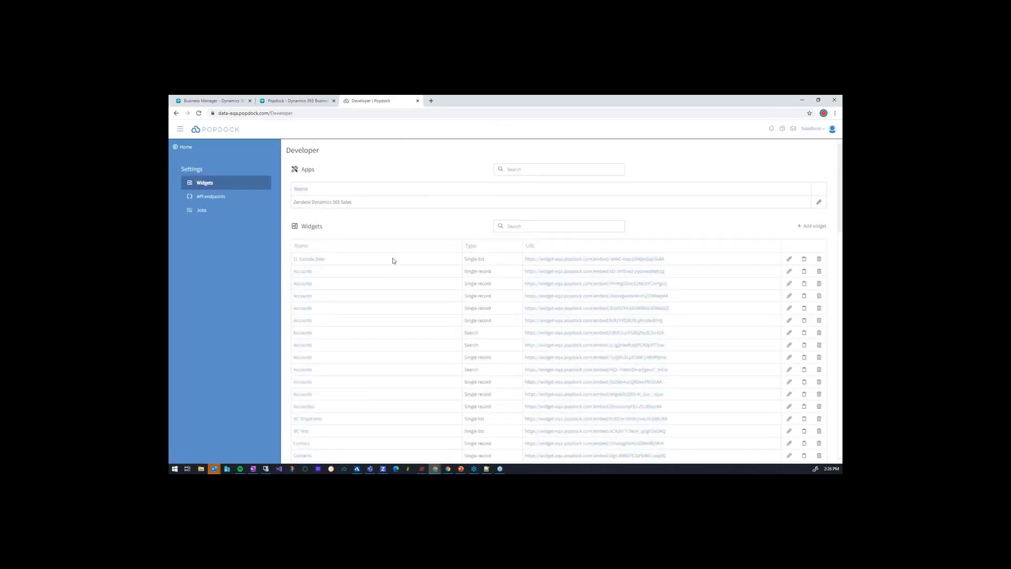
scroll(745, 320, down, 5)
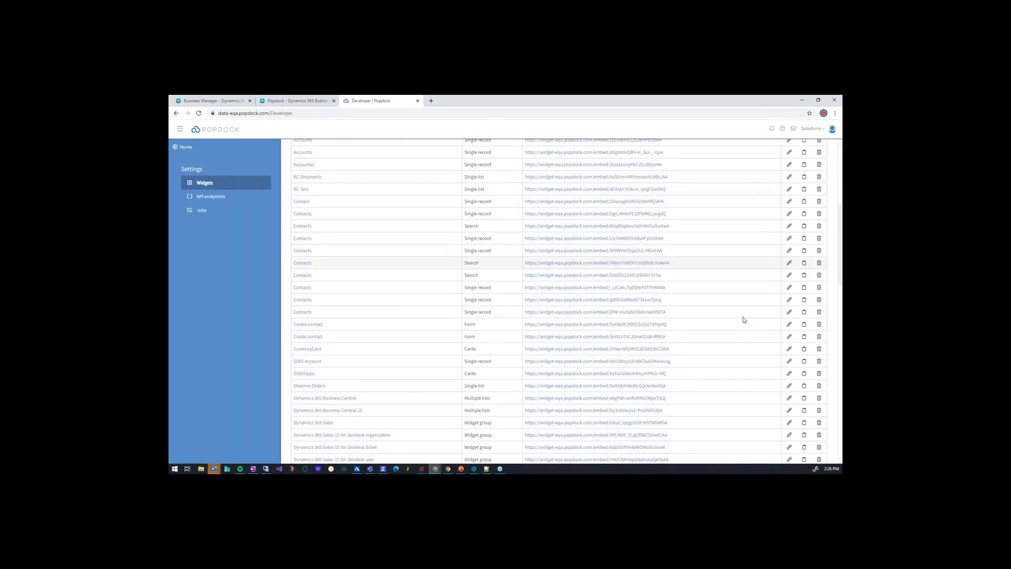
scroll(741, 320, down, 1)
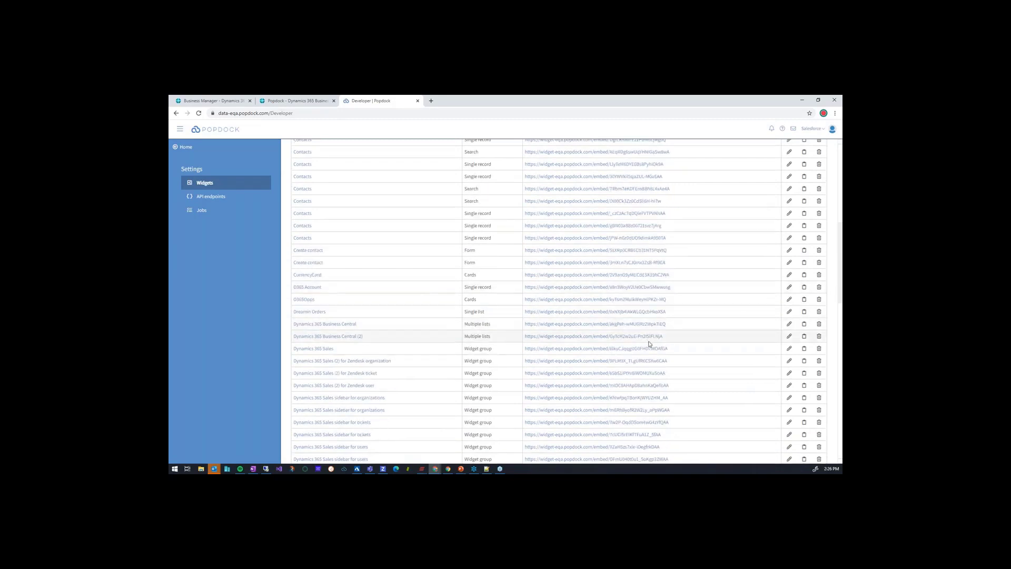
click(789, 323)
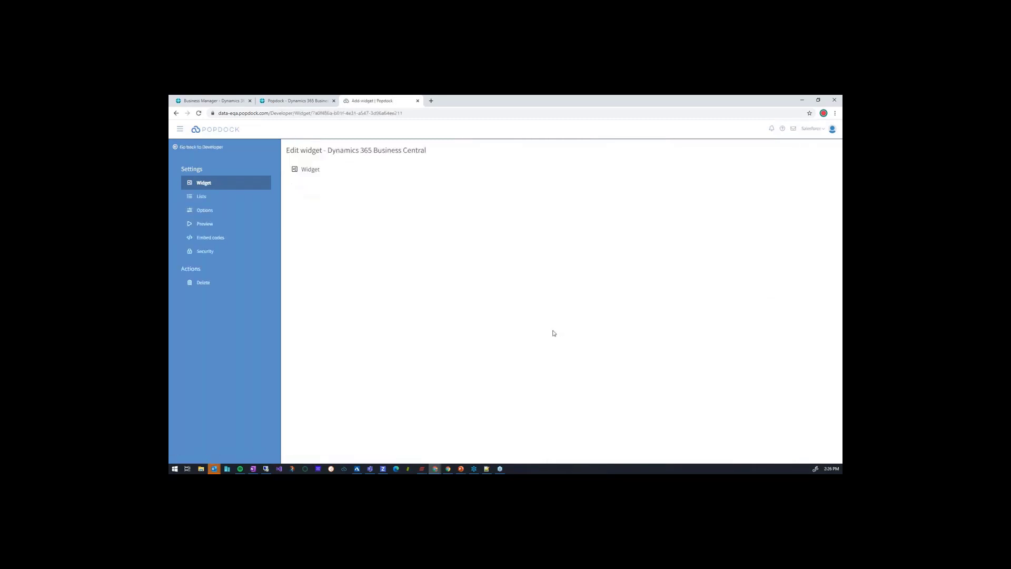
click(202, 196)
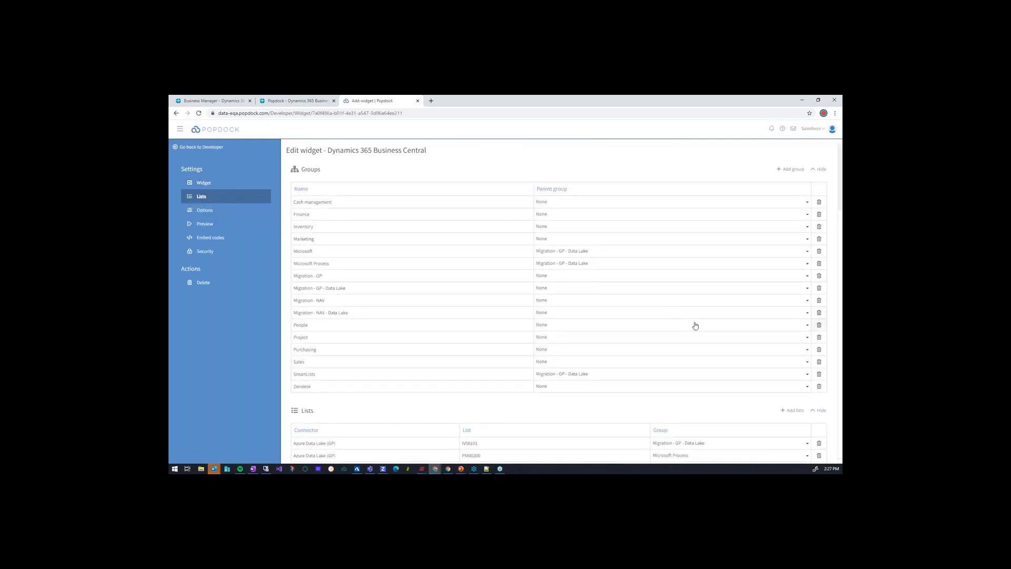
- Add the ItemsMigration list from the Azure Data Lake (Other Lists) connector to the widget's SmartLists group
scroll(754, 375, down, 2)
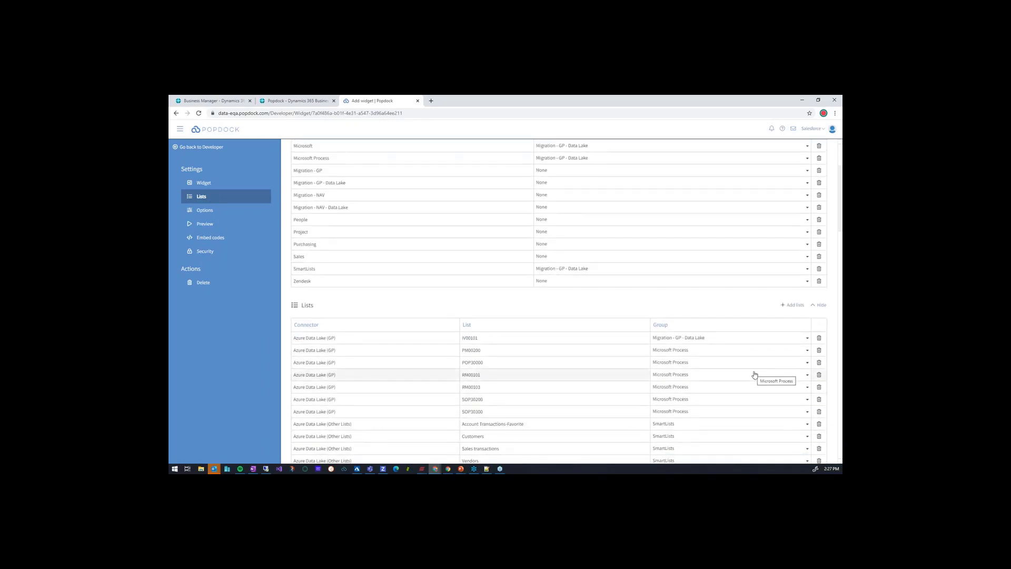
click(799, 307)
click(445, 276)
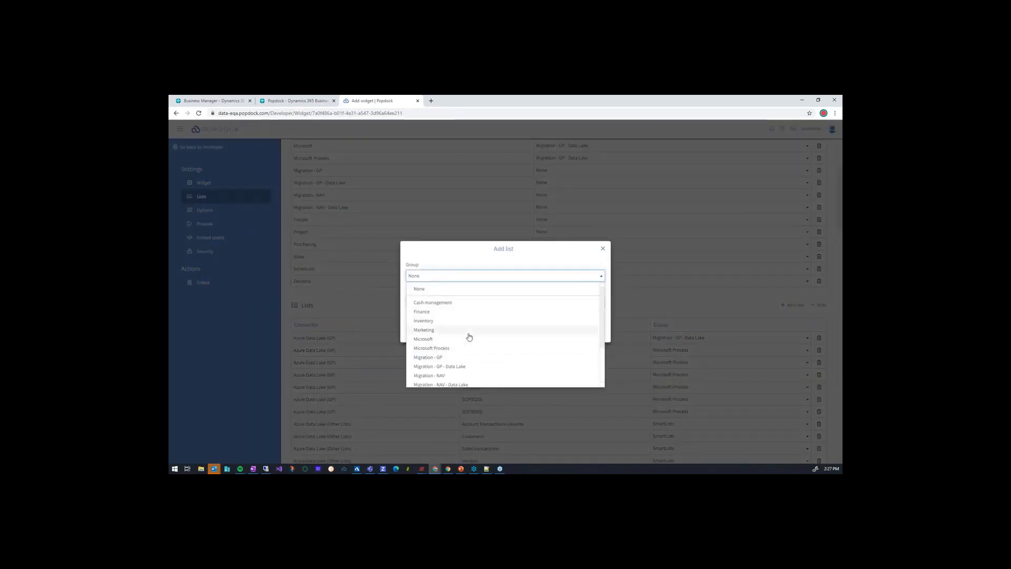
scroll(452, 369, down, 1)
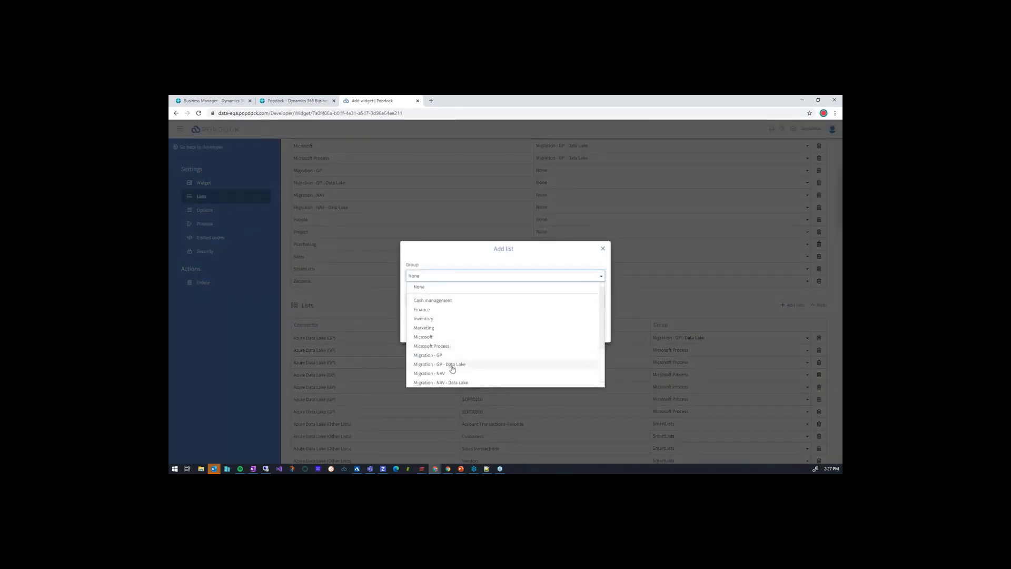
scroll(452, 368, down, 3)
click(437, 373)
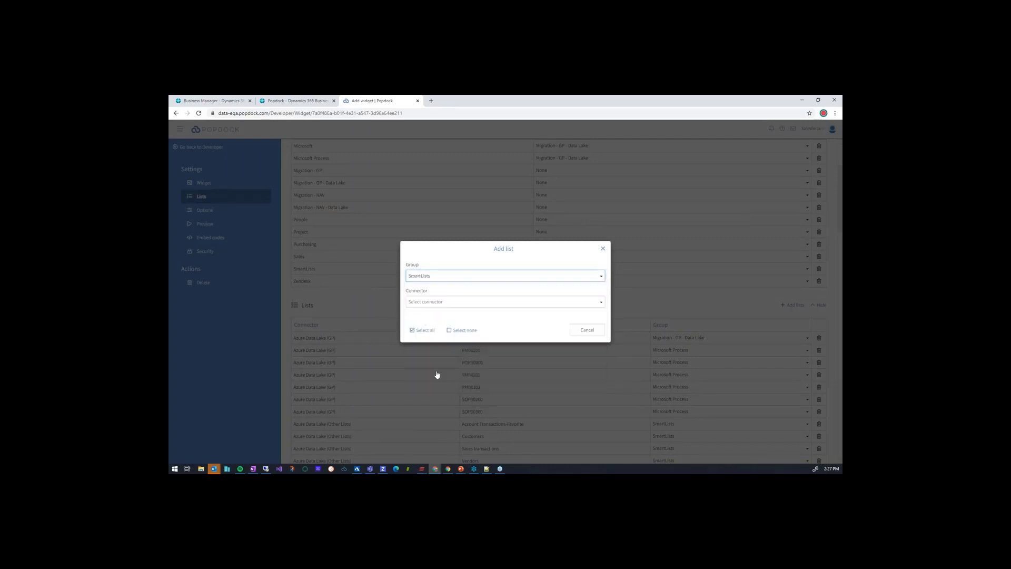
click(466, 299)
click(460, 323)
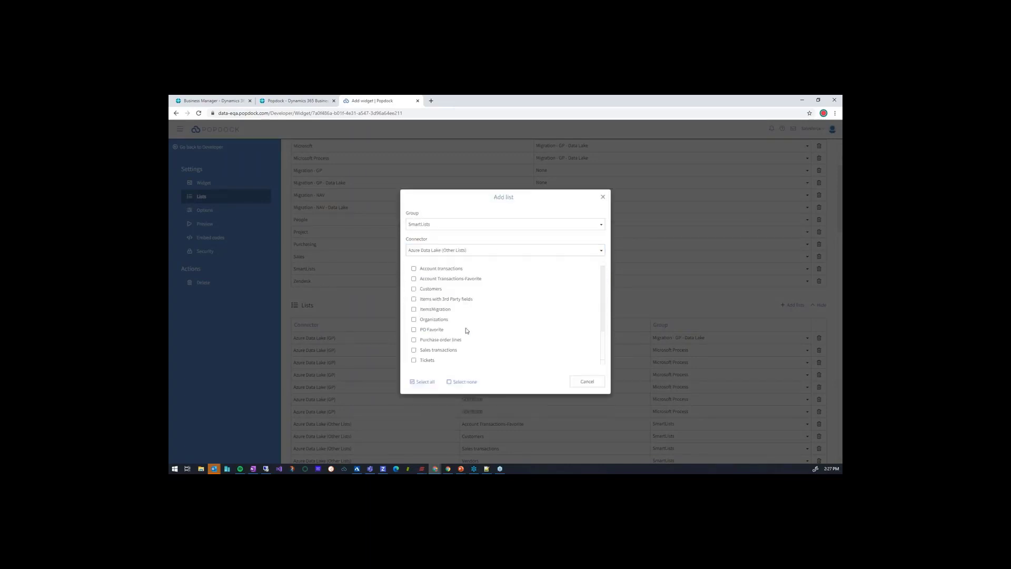
click(414, 309)
click(551, 382)
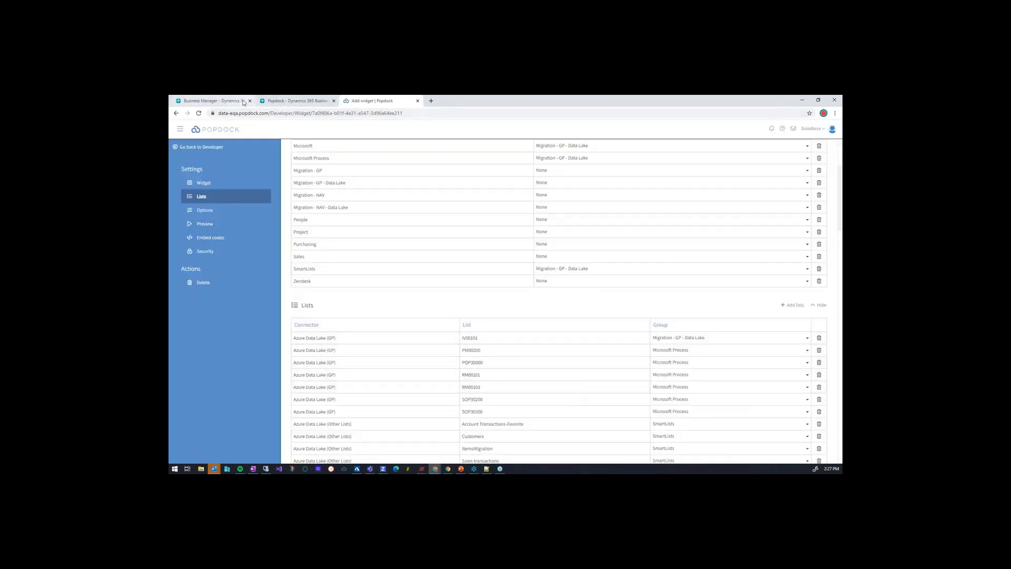
- Switch to Dynamics 365 Business Central, reopen the Popdock page from the home page and select the CRONUS US company for Bank accounts
click(270, 103)
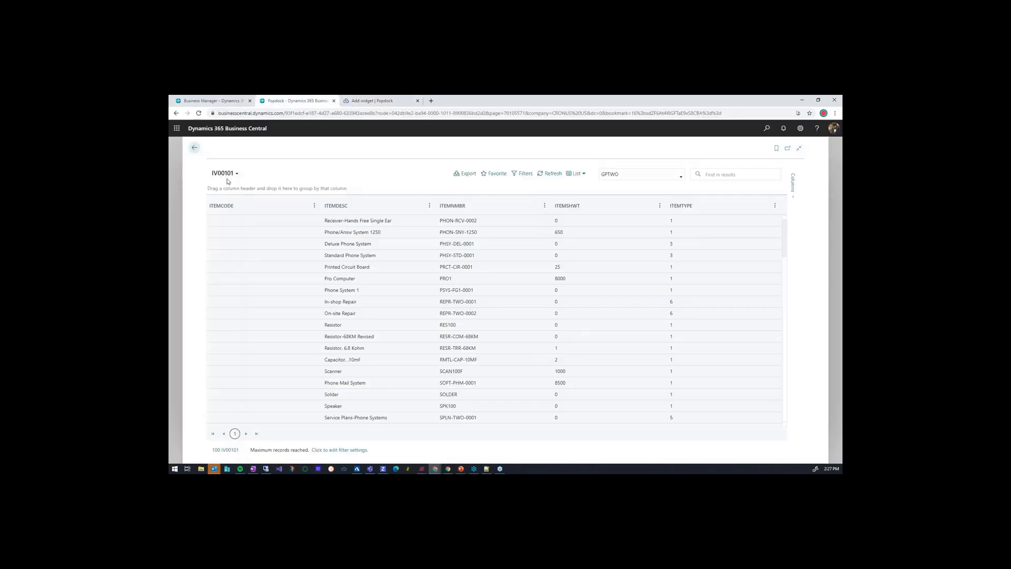
click(195, 148)
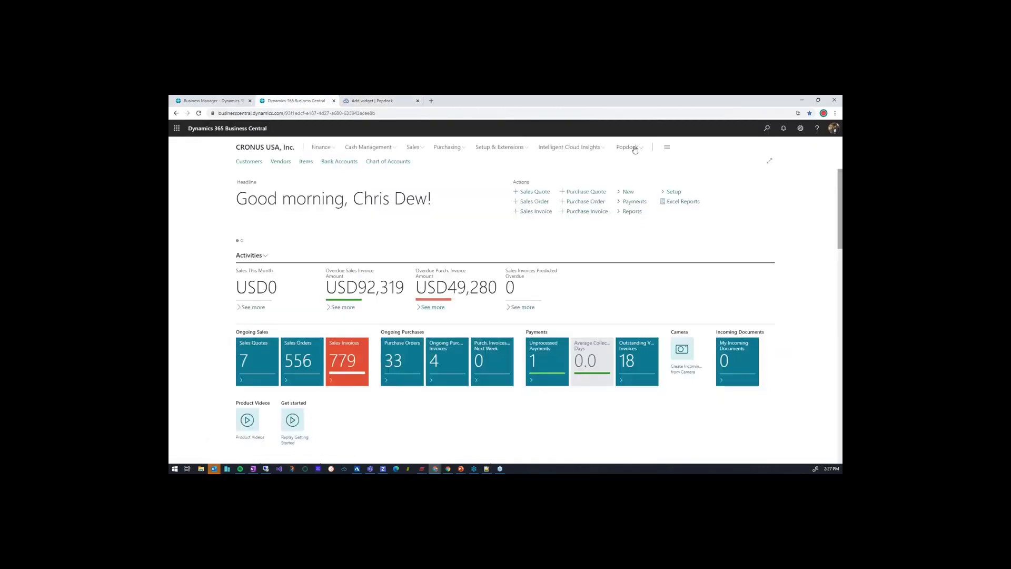
click(246, 162)
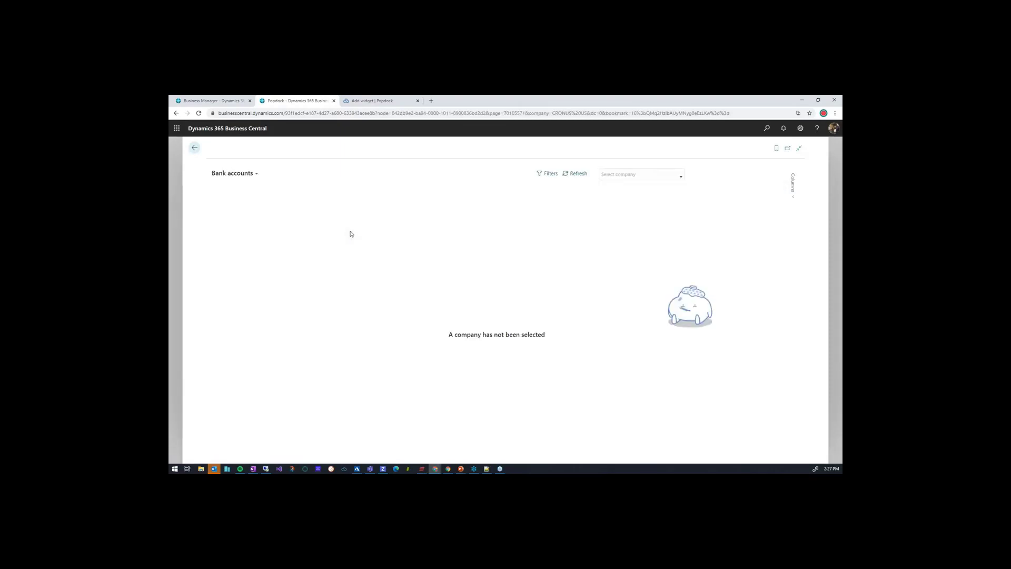
click(621, 174)
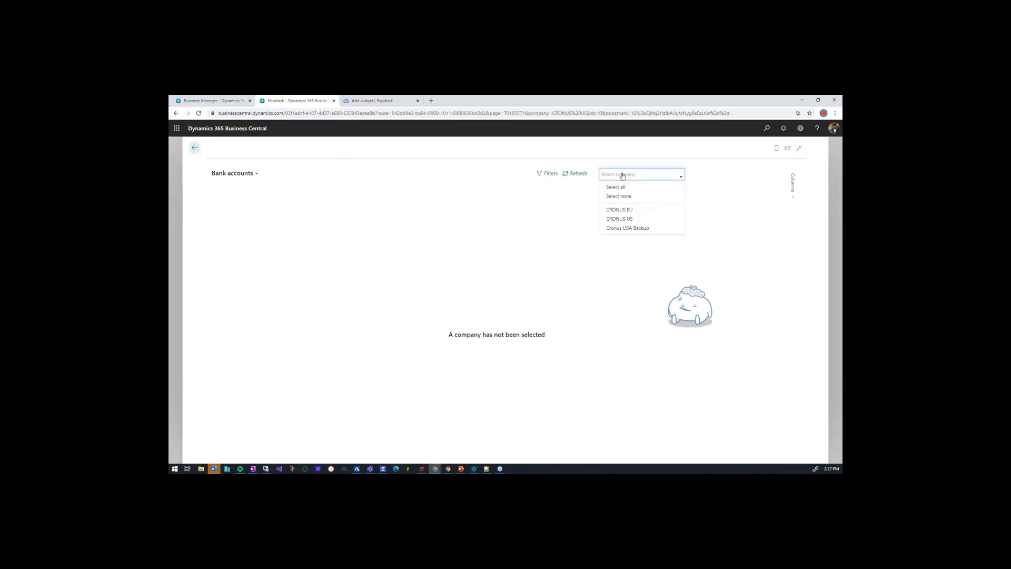
click(625, 218)
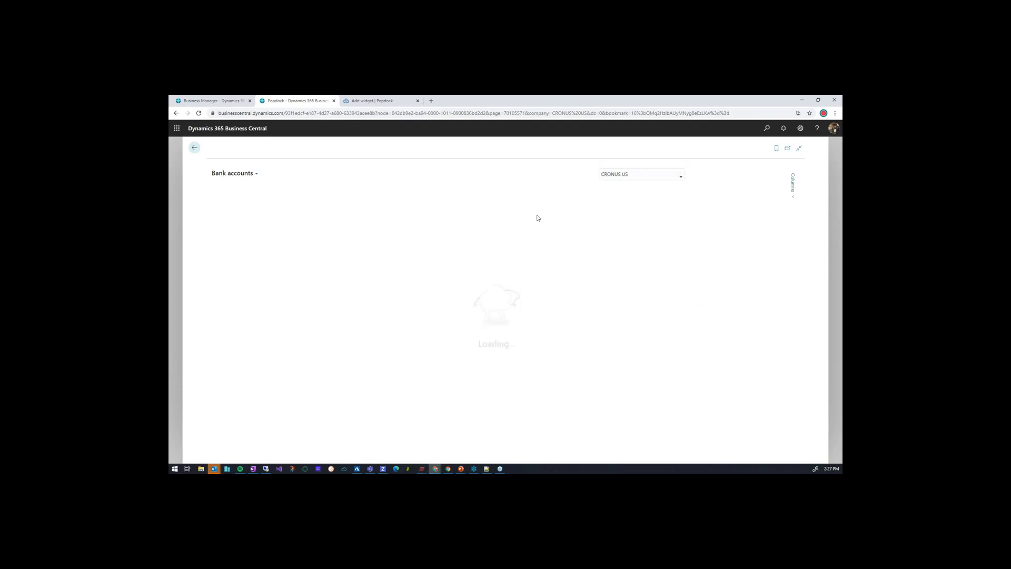
- Open the ItemsMigration list from the SmartLists group of Migration - GP - Data Lake and examine its available columns
click(256, 174)
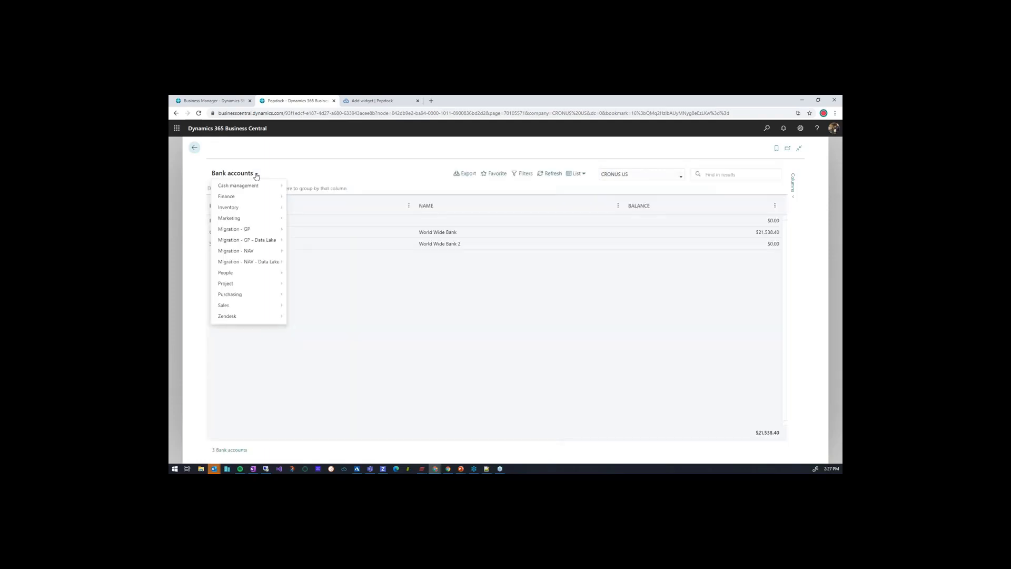
mouse_move(269, 243)
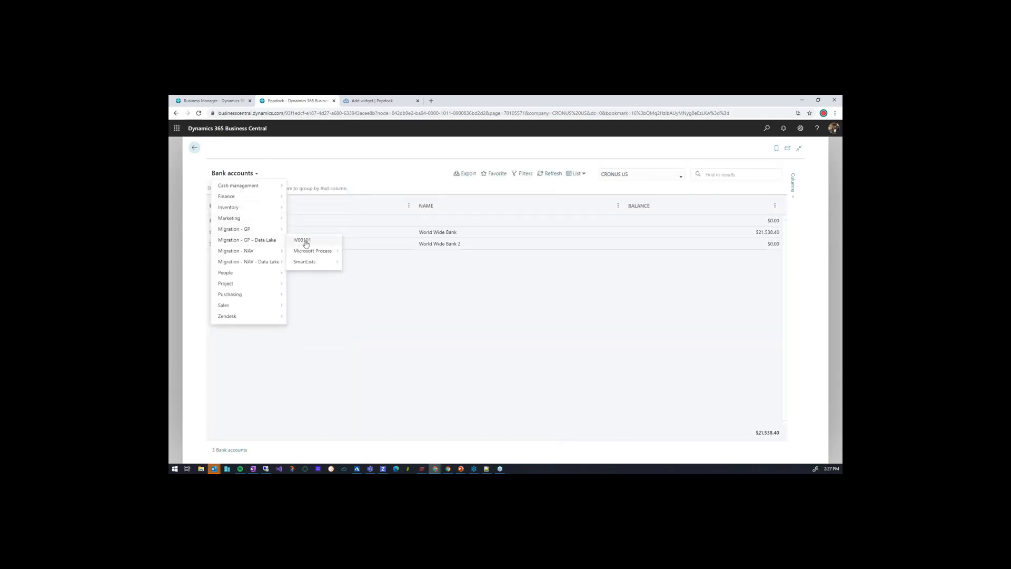
mouse_move(327, 262)
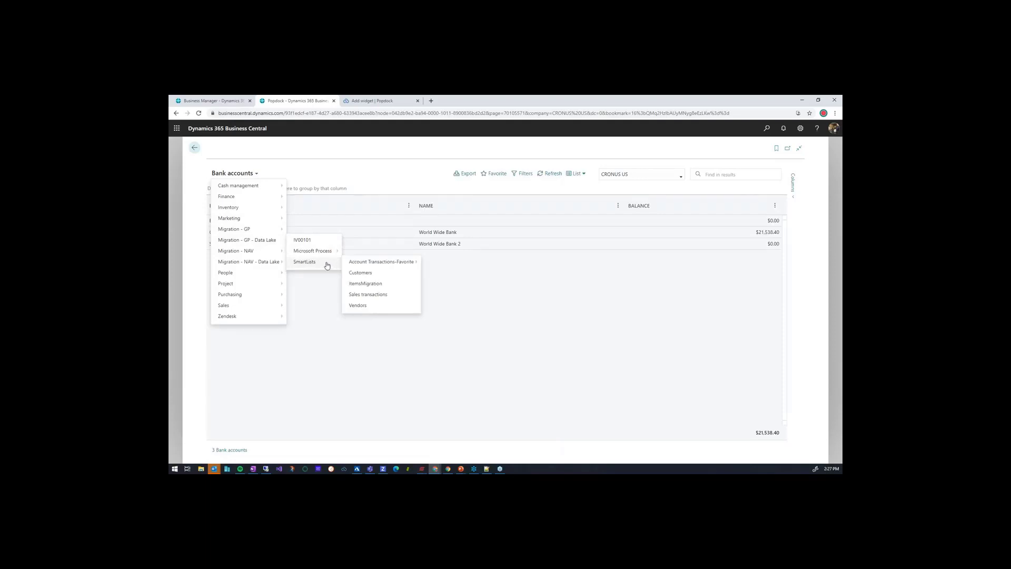
click(379, 286)
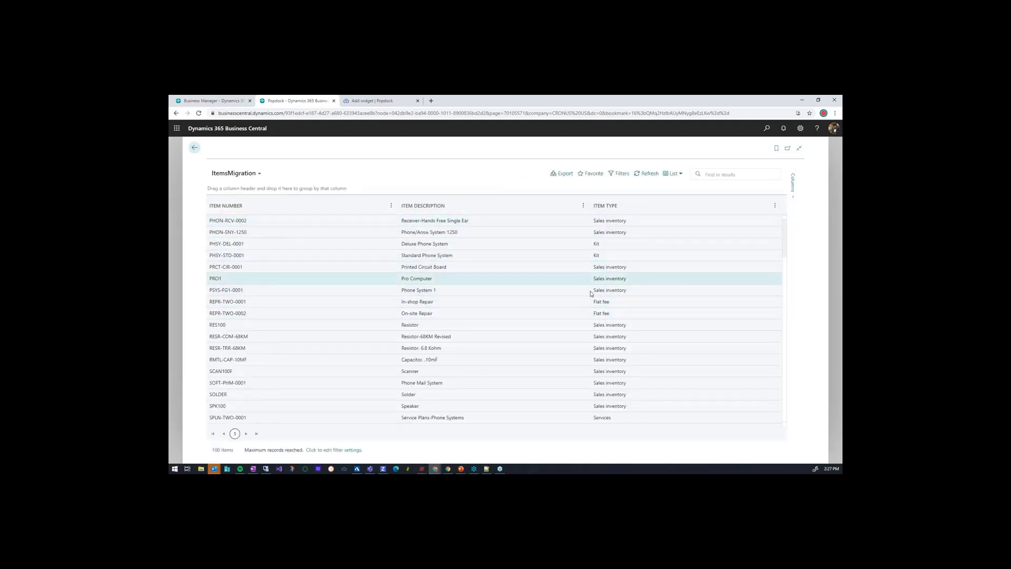
click(793, 185)
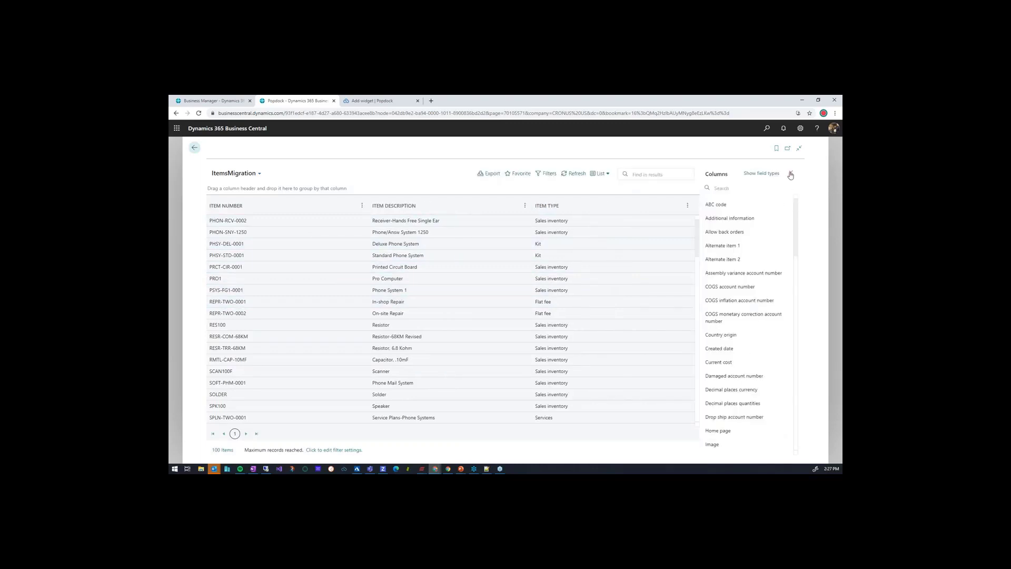
click(791, 175)
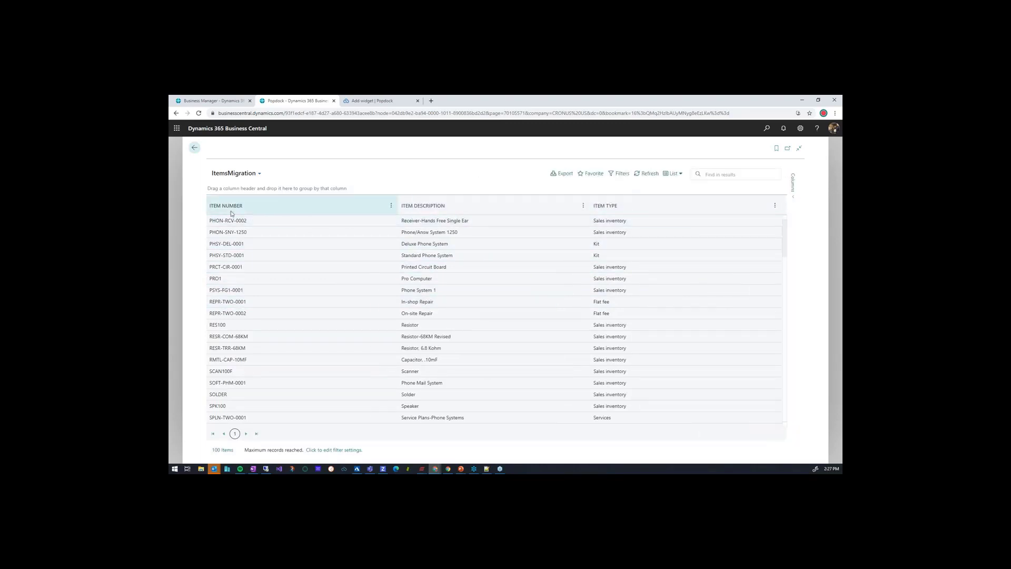
- Open the Sales transactions list from the SmartLists group of Migration - GP - Data Lake
click(259, 174)
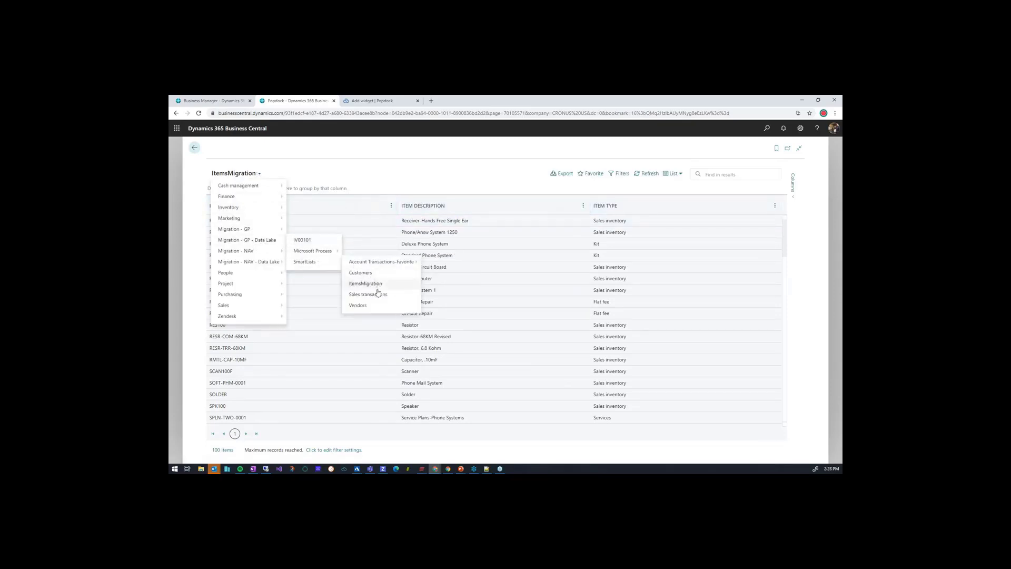
click(378, 294)
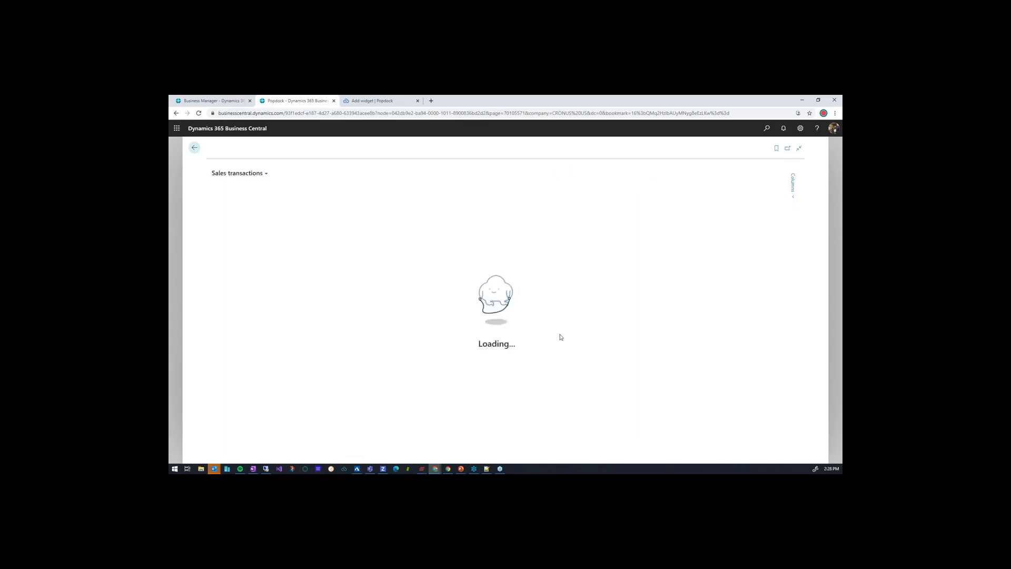